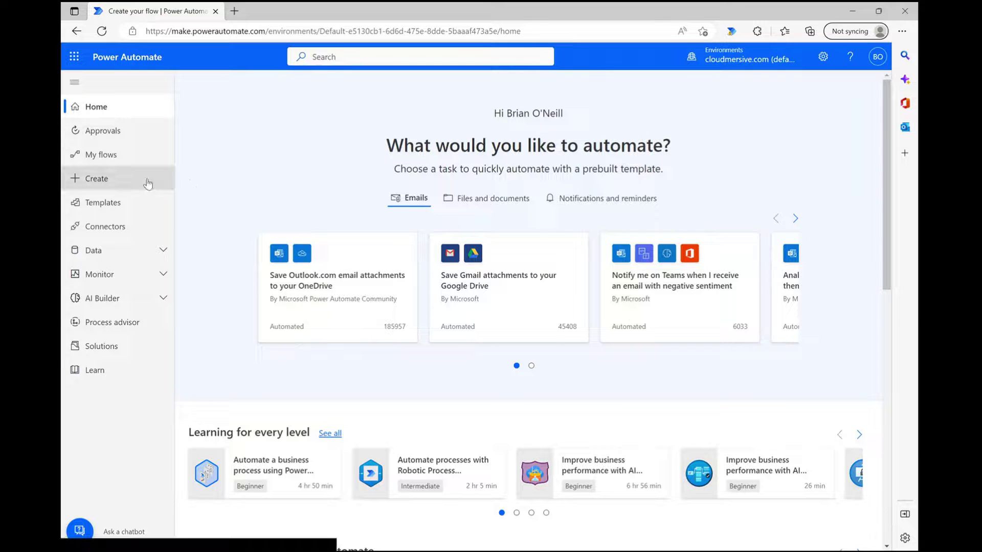
Create an instant cloud flow named 'xls to csv' with a Manually trigger a flow trigger
left_click(130, 183)
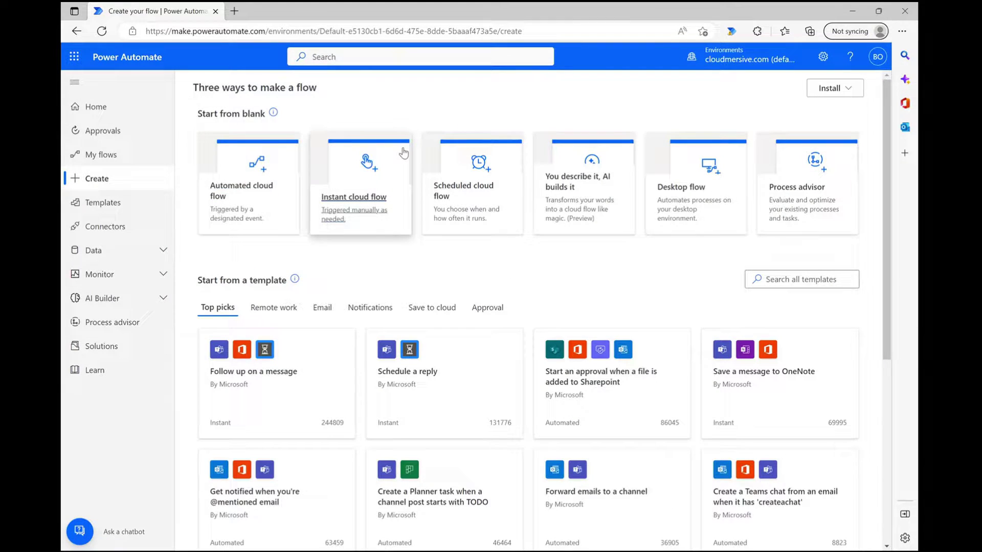
left_click(363, 207)
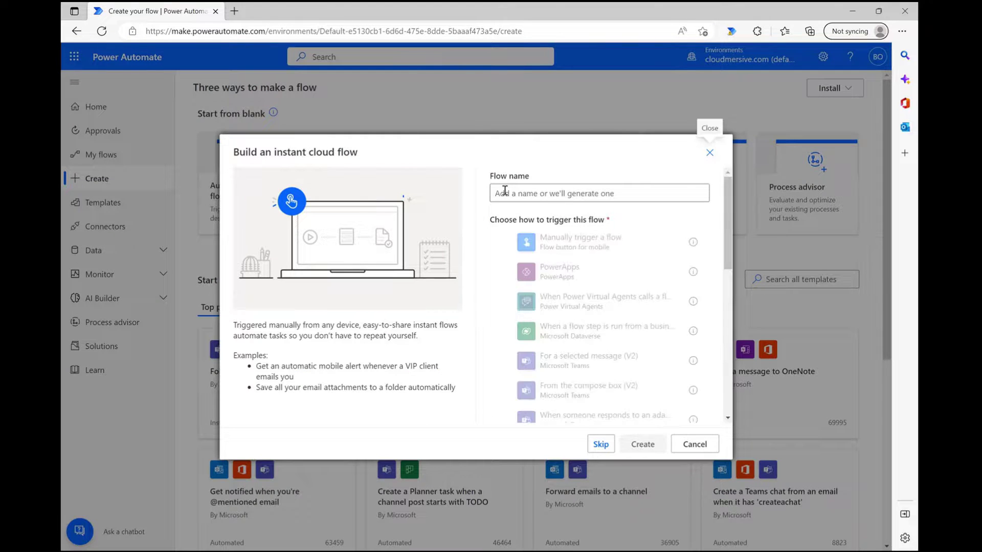
type("xls to csv")
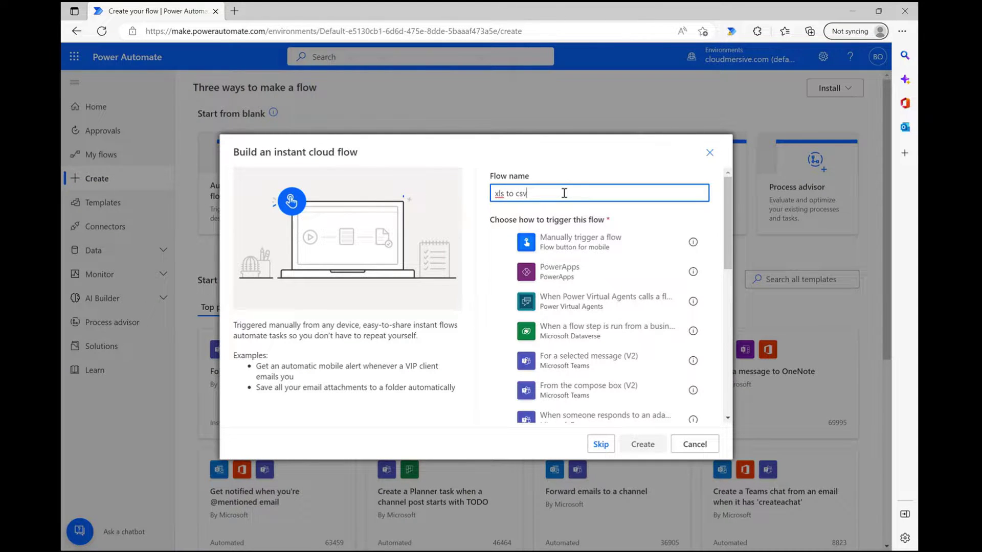
left_click(572, 239)
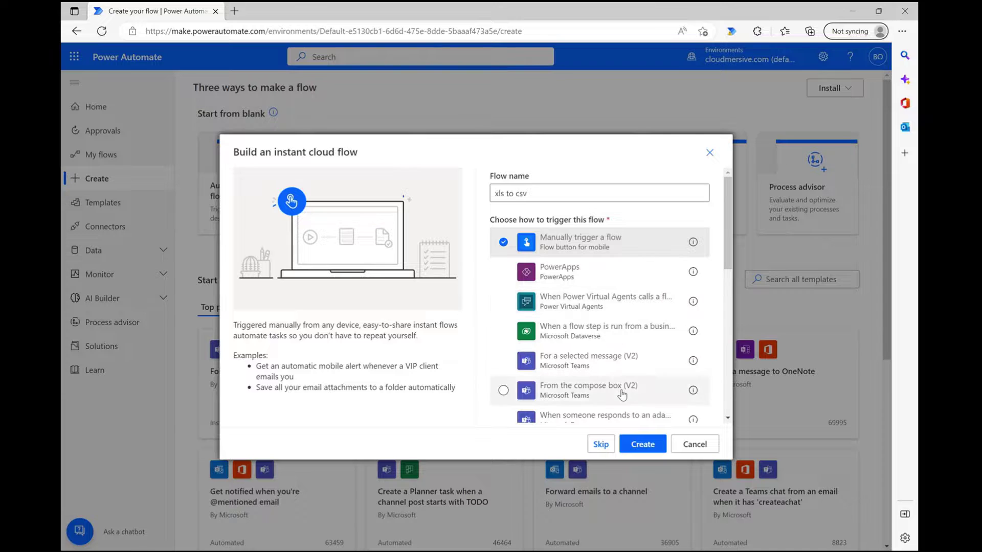
left_click(639, 444)
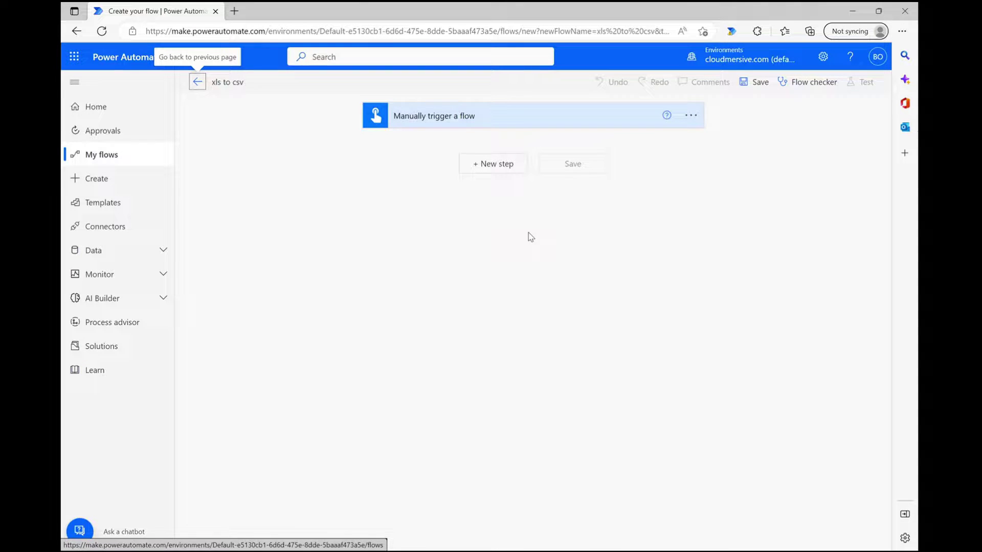
Add a SharePoint Get file content action after the manual trigger
left_click(504, 164)
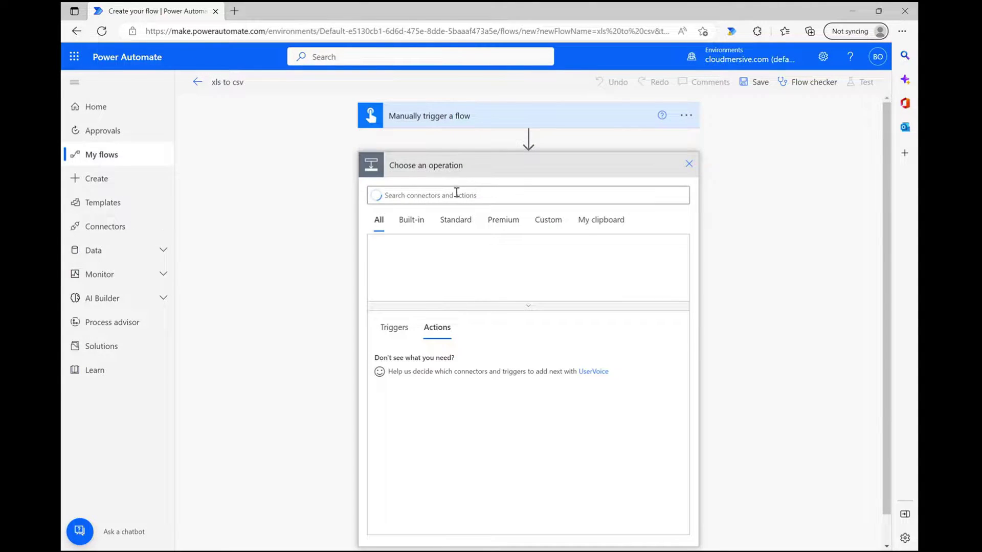
type("get feil content")
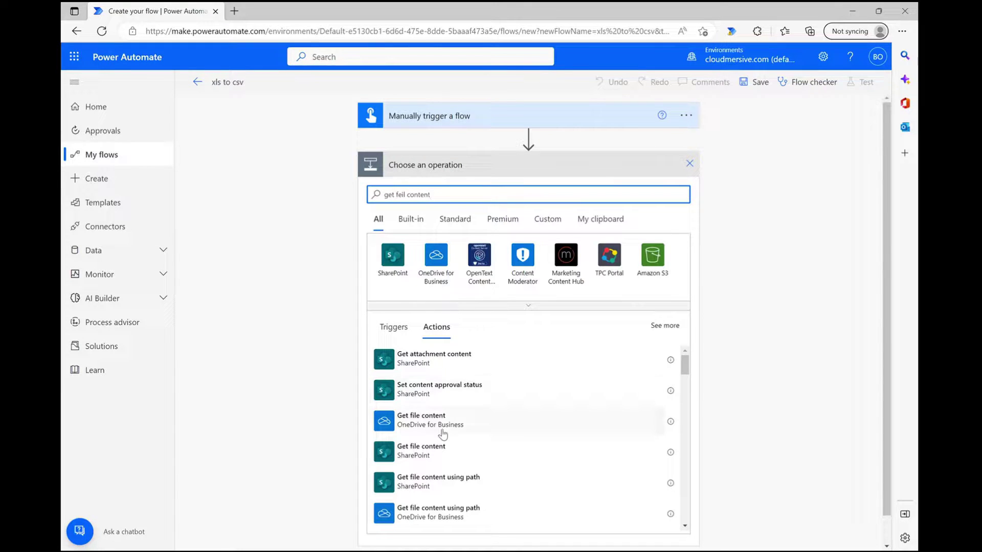
left_click(511, 451)
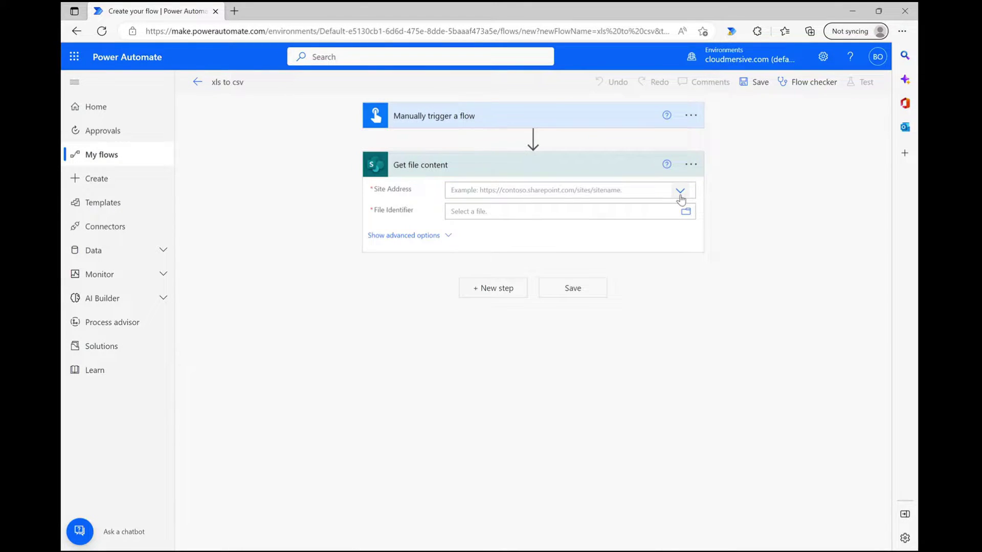
Point it at Sample Spreadsheet.xls in the Content Team site's Power Automate Samples folder
left_click(641, 193)
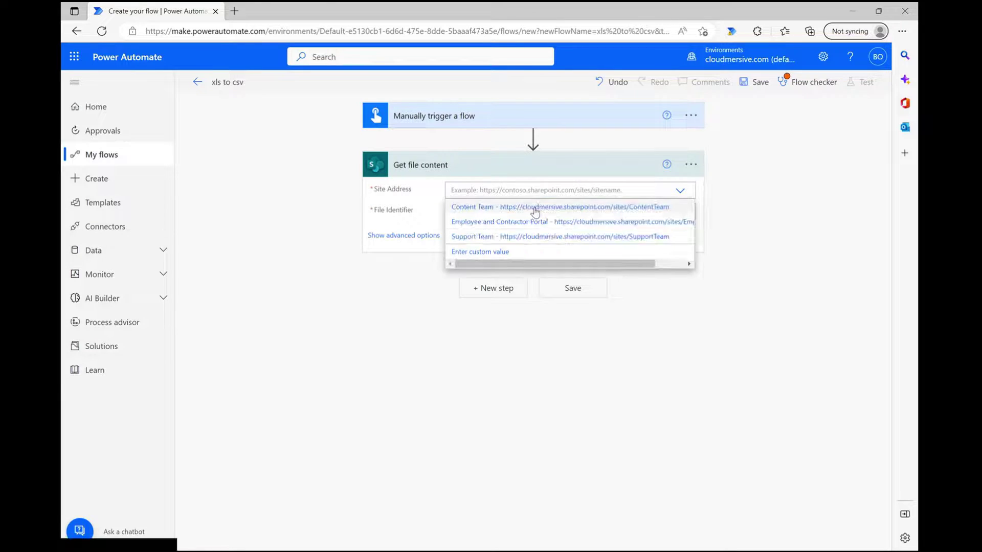
left_click(535, 207)
left_click(687, 212)
scroll(829, 377, "down", 4)
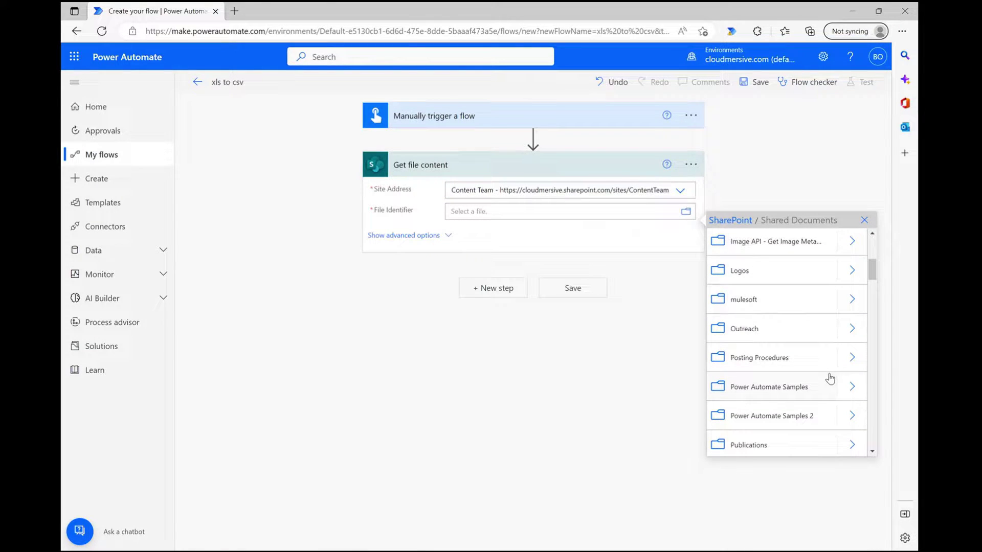
left_click(861, 387)
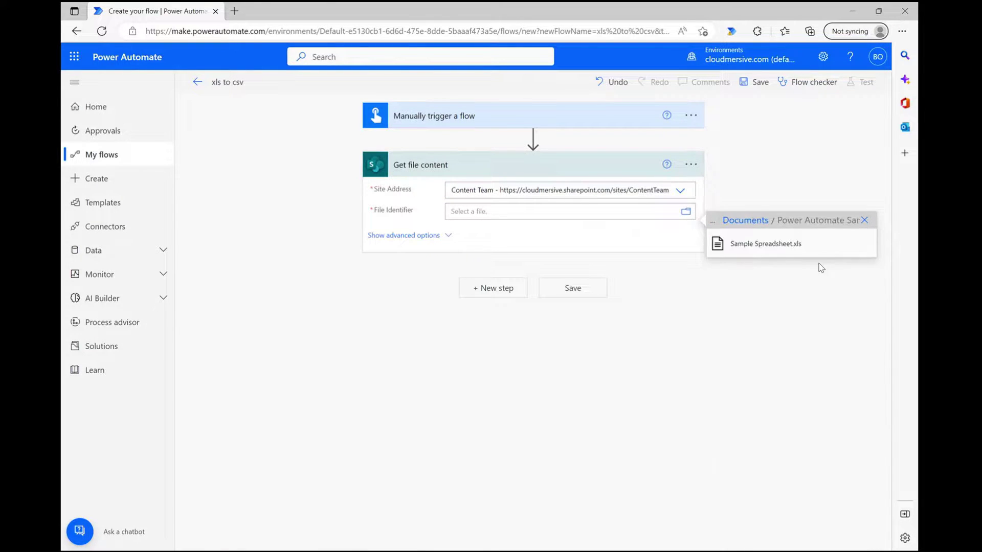
left_click(787, 249)
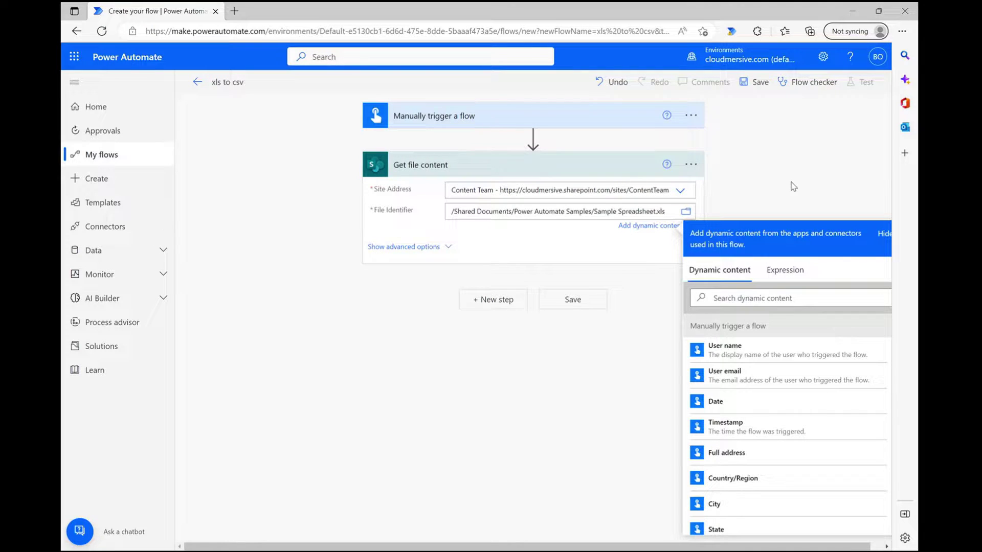
left_click(774, 151)
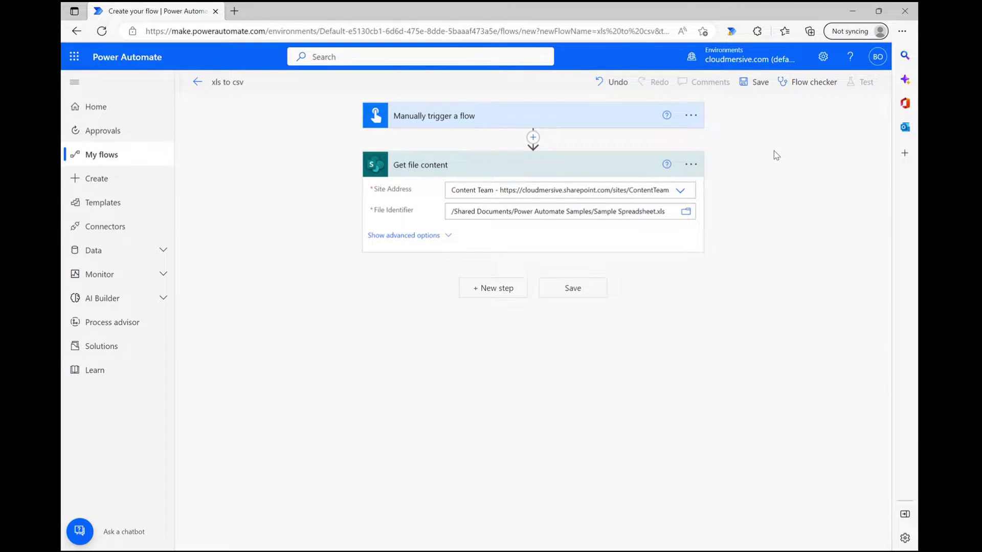
Add a new step and choose the Cloudmersive Document Conversion connector from the 'cloudmersive' search
left_click(493, 288)
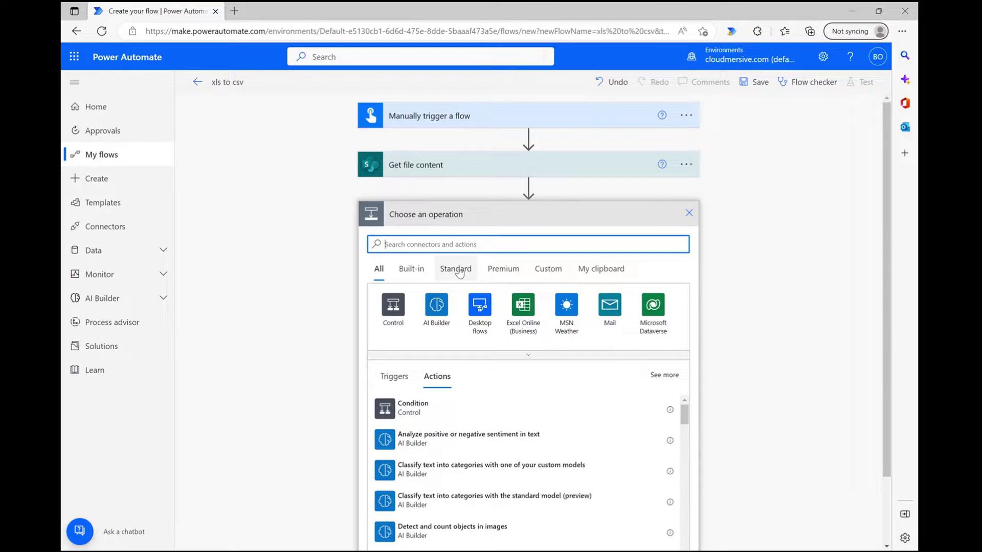
type("cloudmersive")
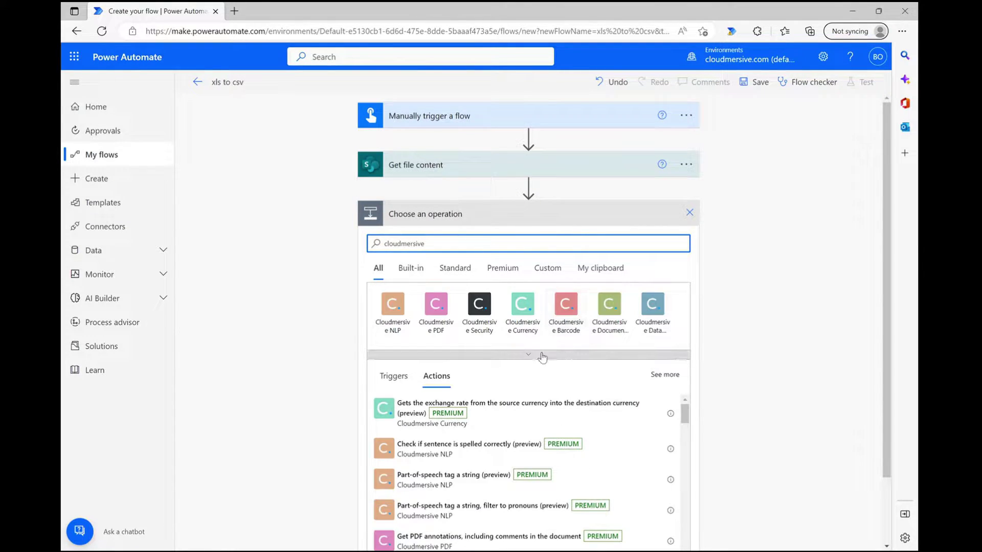
left_click(542, 356)
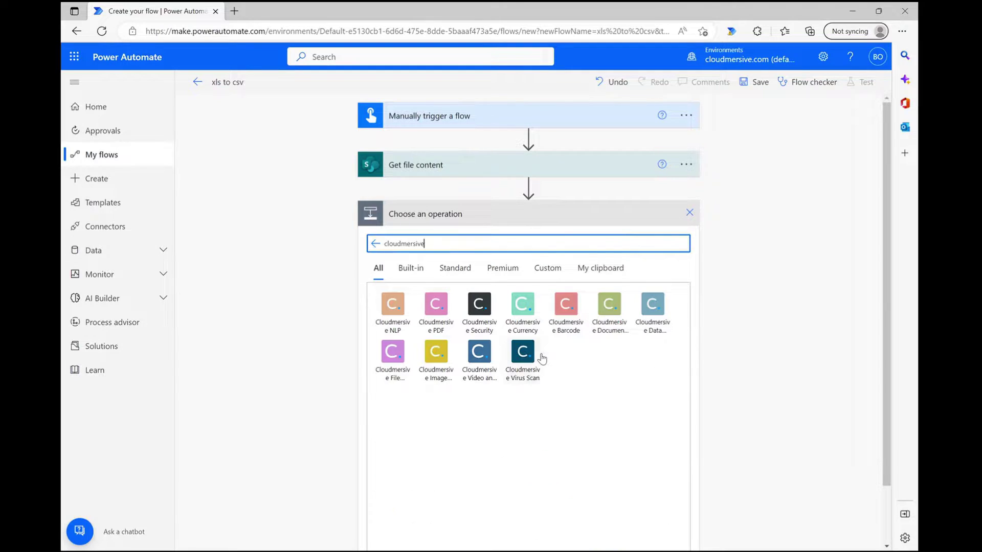
left_click(607, 327)
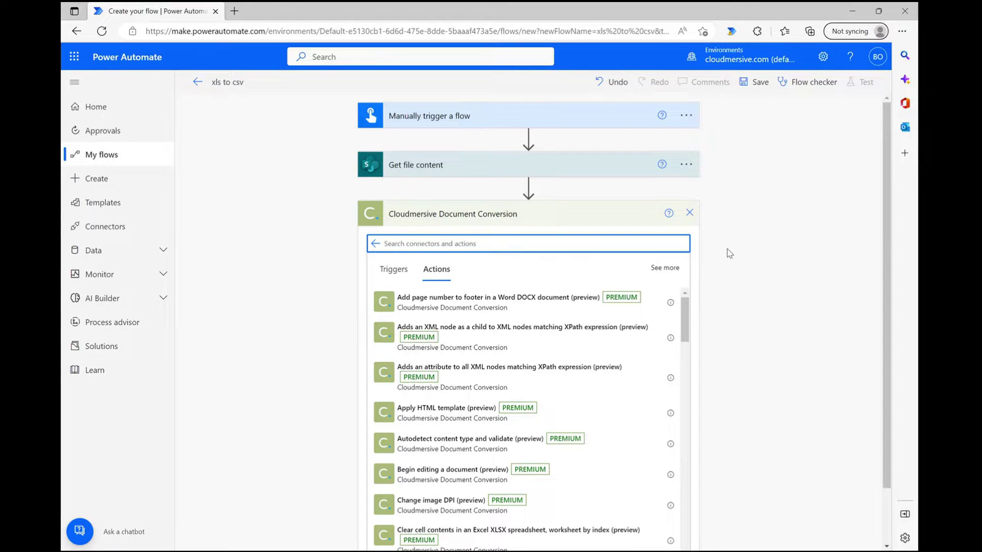
Add the Convert Excel XLS to CSV action and feed it the File Content
type("convert e")
type("ls")
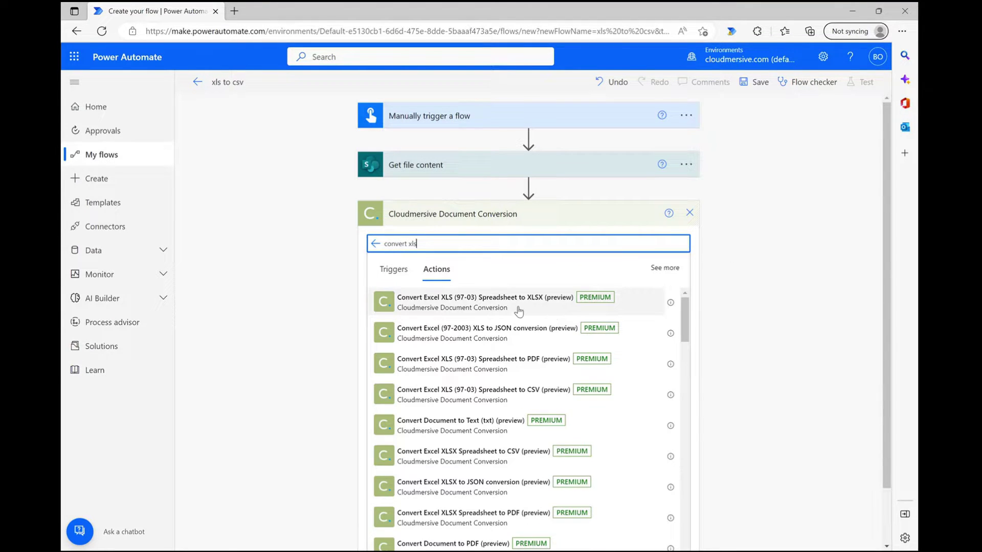
left_click(502, 394)
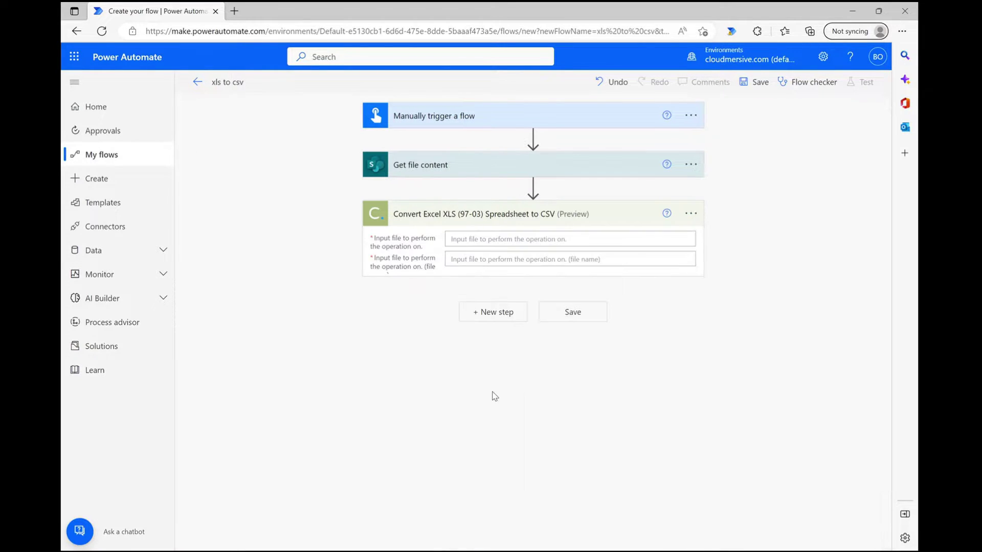
left_click(556, 240)
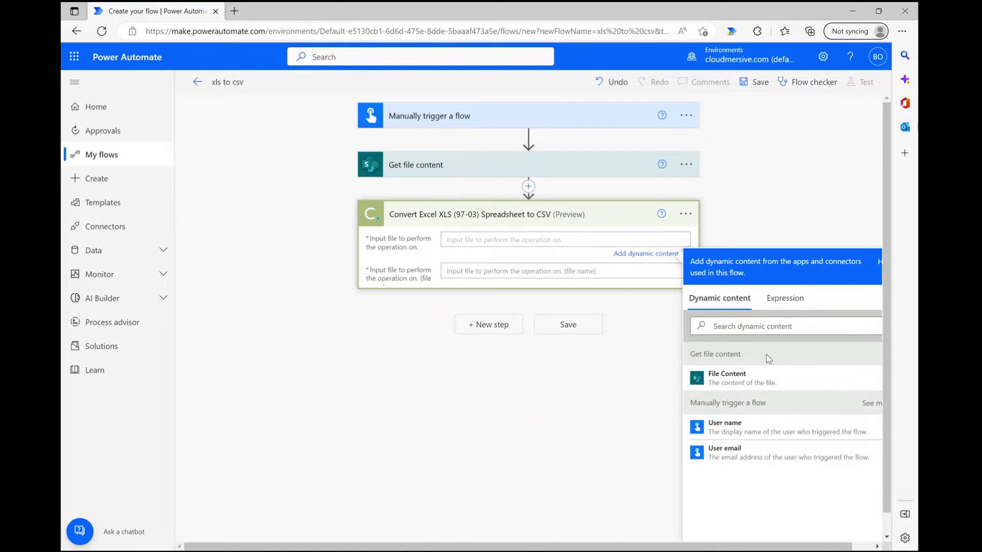
left_click(773, 384)
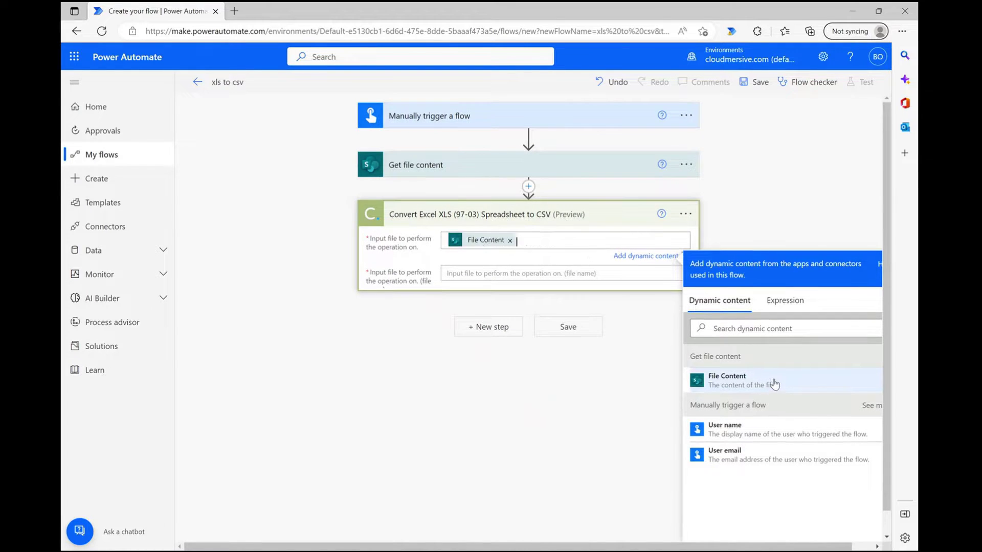
left_click(752, 208)
Copy the File Identifier path and paste it as the conversion's file name
left_click(563, 165)
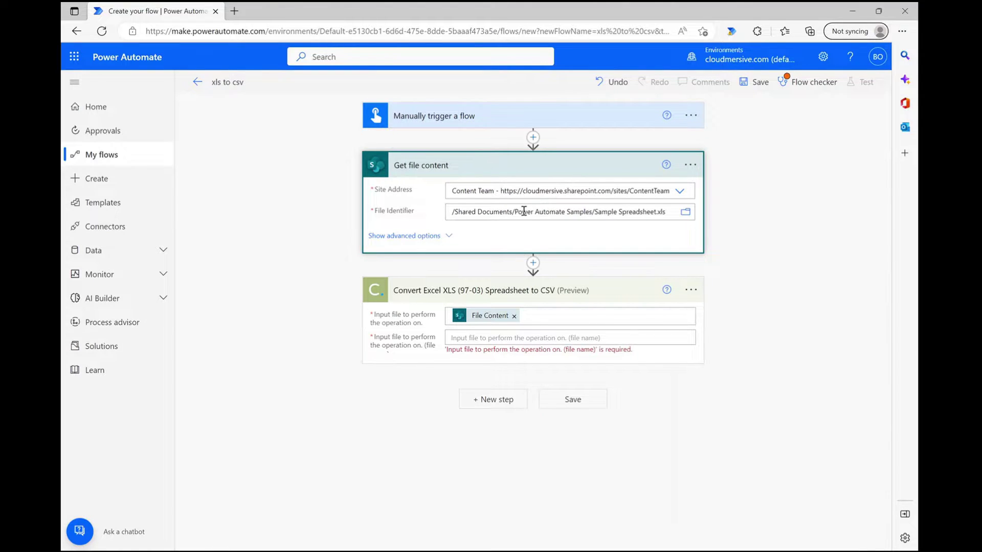
triple_click(524, 212)
key("ctrl+c")
left_click(486, 348)
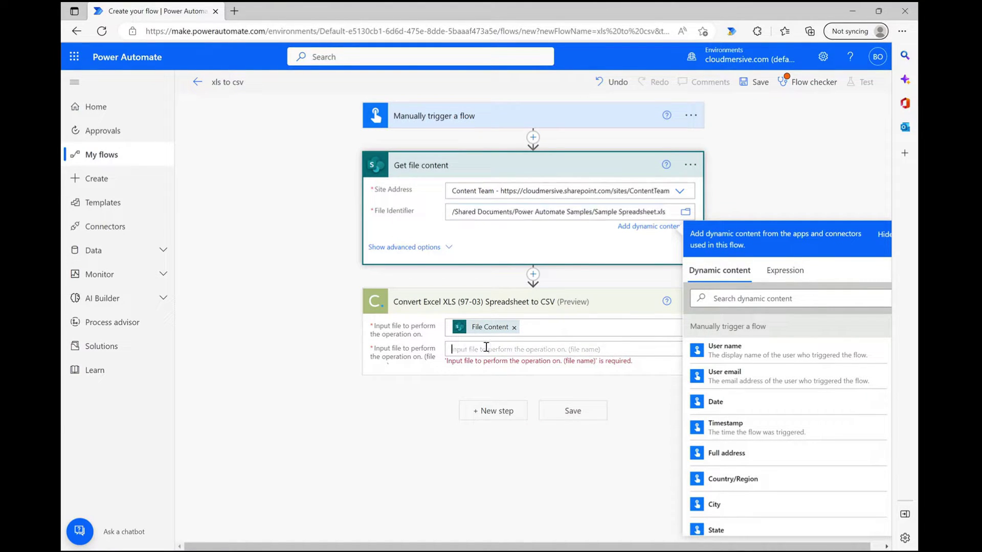
key("ctrl+v")
left_click(592, 393)
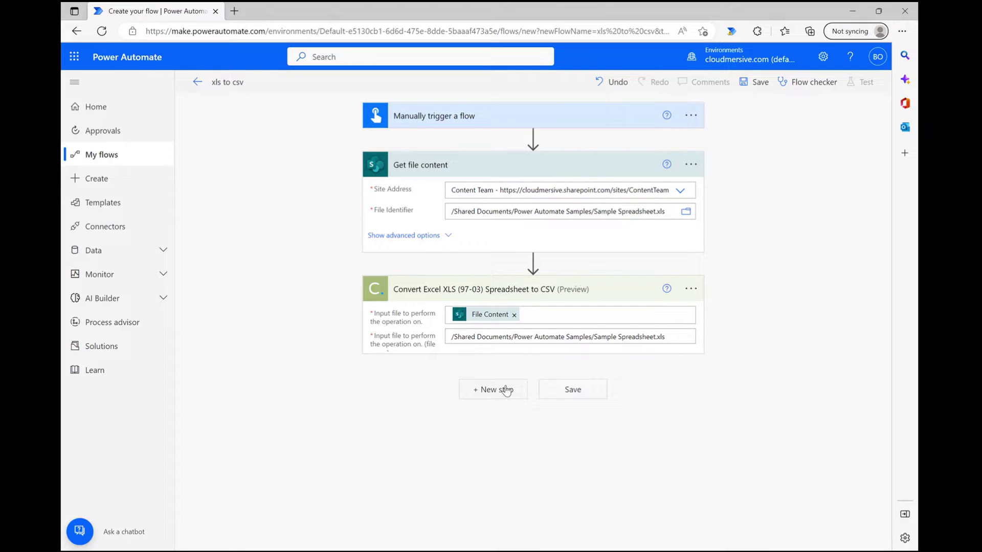
Add a SharePoint Create file step targeting the Content Team site's Power Automate Samples folder
left_click(506, 390)
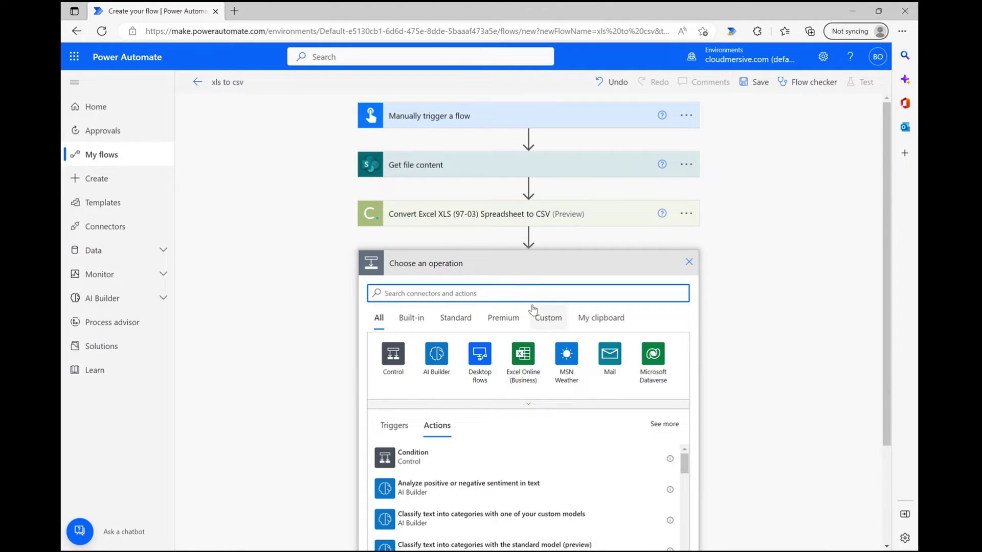
type("create file")
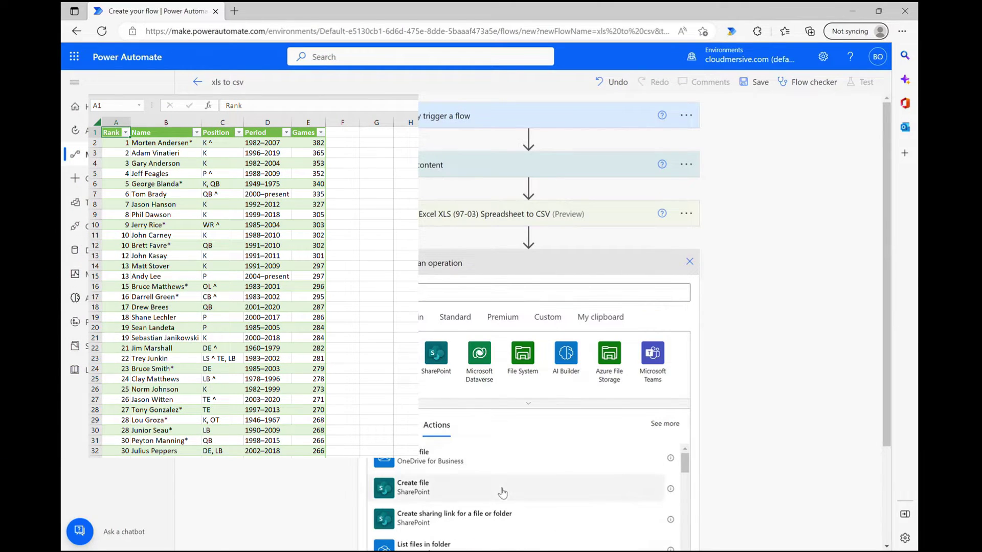
left_click(502, 493)
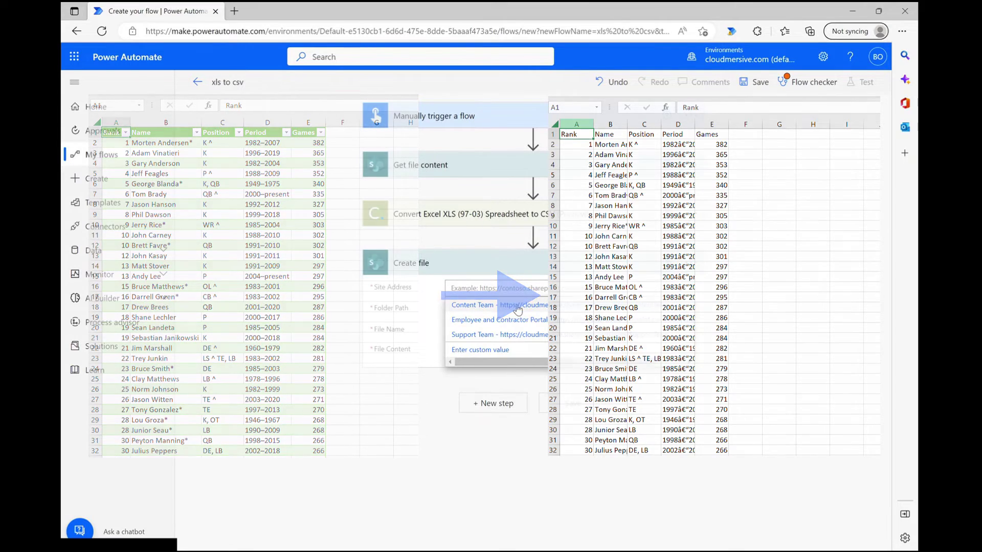
left_click(486, 302)
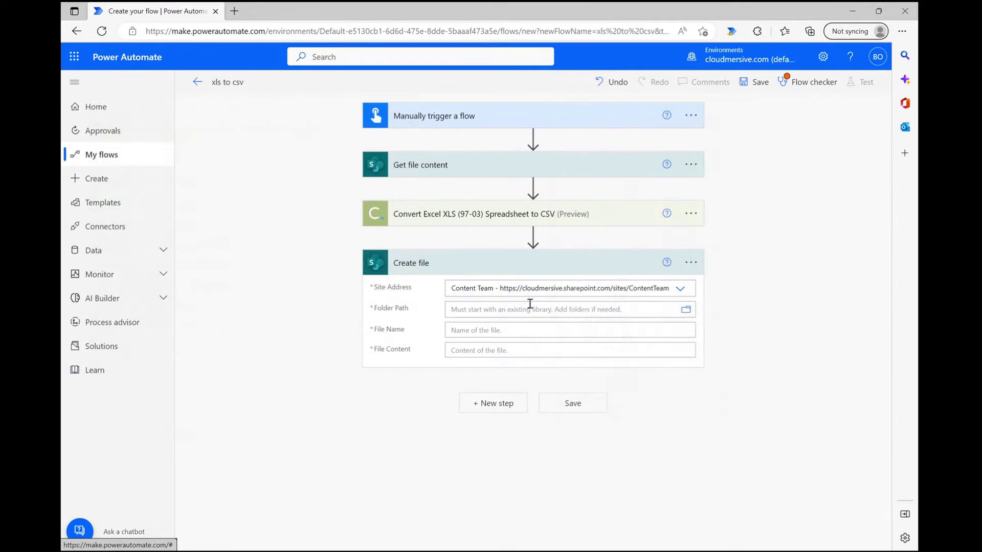
left_click(686, 311)
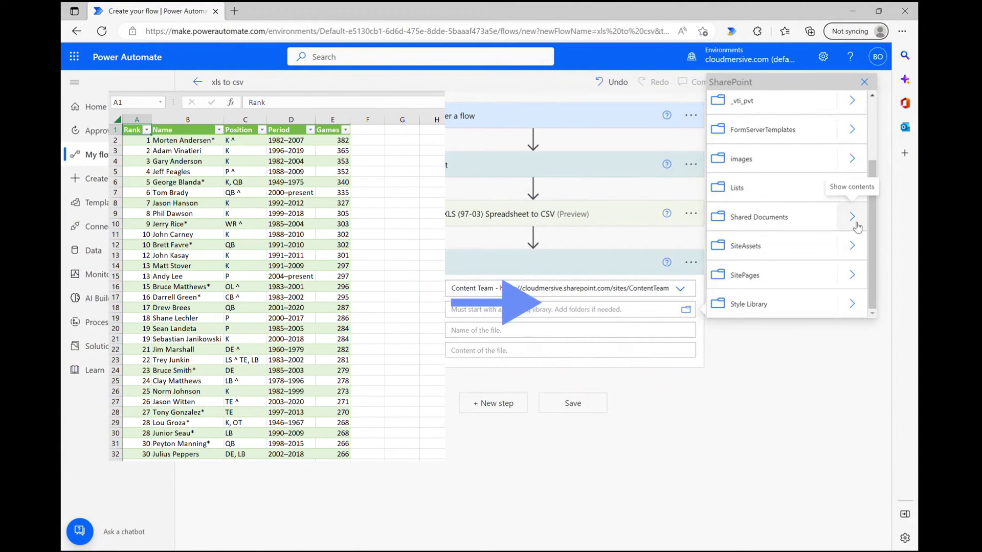
left_click(852, 217)
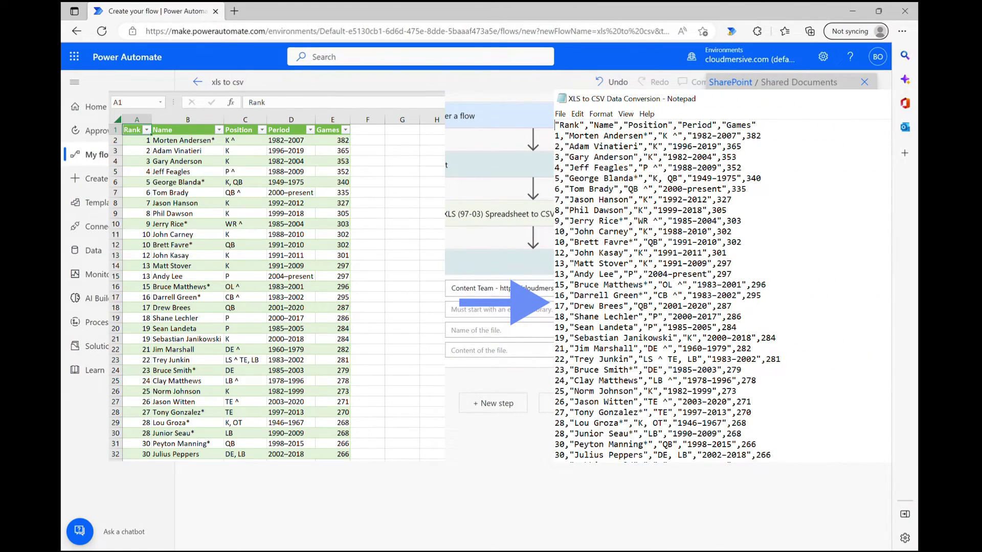
left_click(785, 246)
Name the file 'XLS to CSV Conversion.txt', use OutputContent as content, and save the flow
left_click(509, 337)
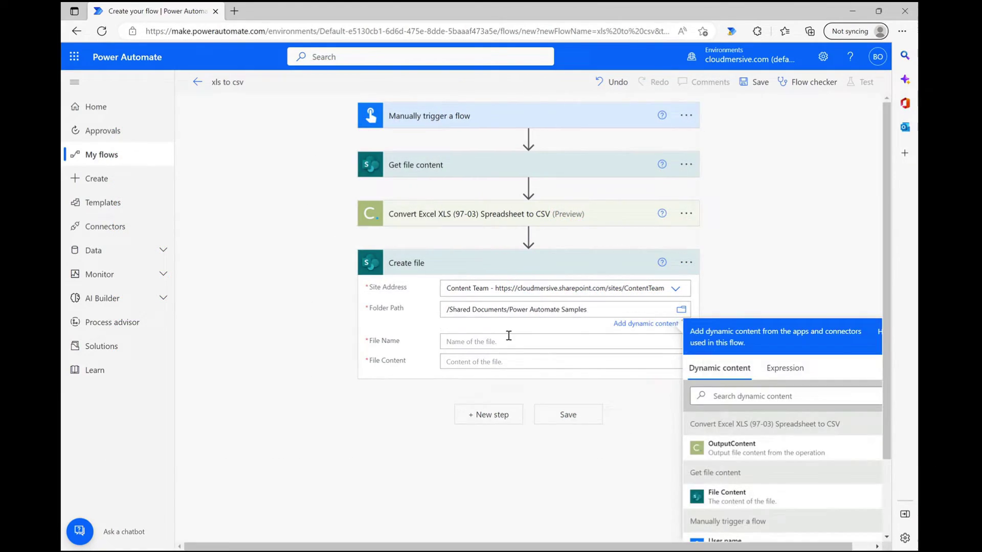
type("XLS to CSV Conversion.txt")
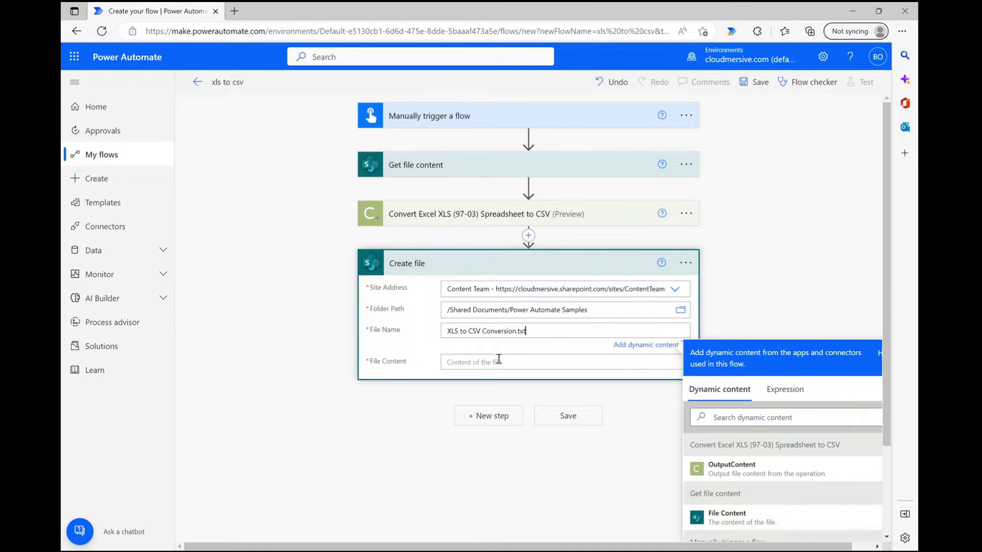
left_click(498, 359)
left_click(731, 488)
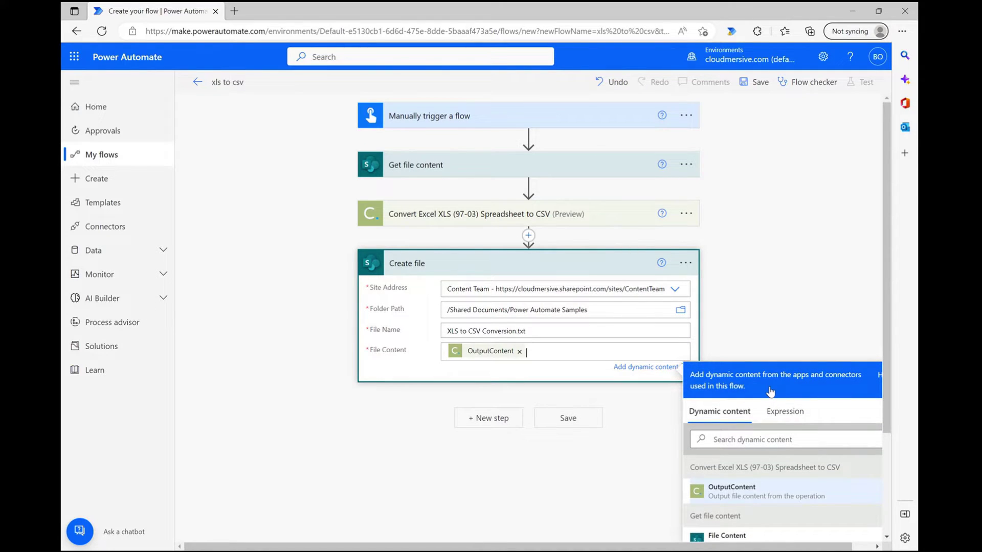
left_click(787, 289)
key("ctrl+s")
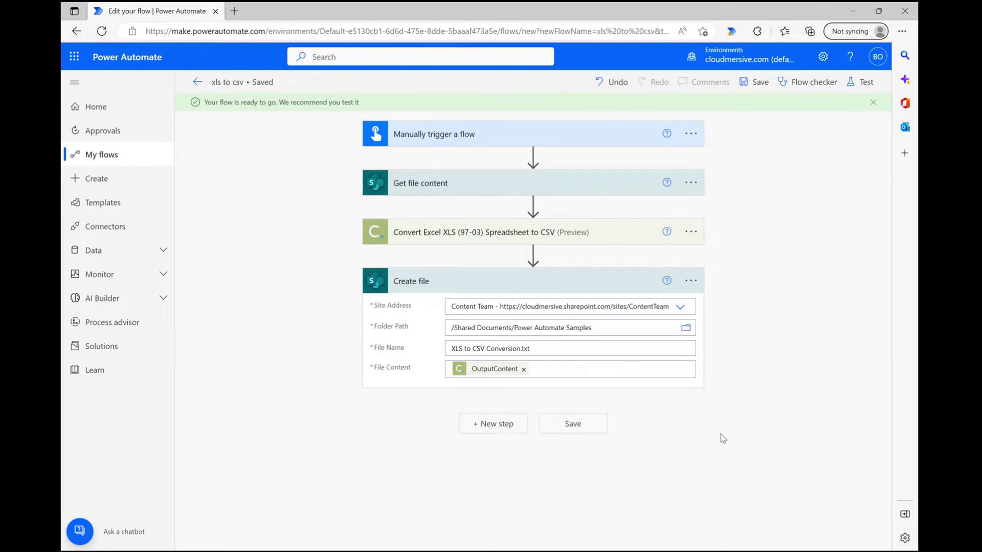
Test the flow manually, run it with the signed-in connections, and close the confirmation
left_click(856, 83)
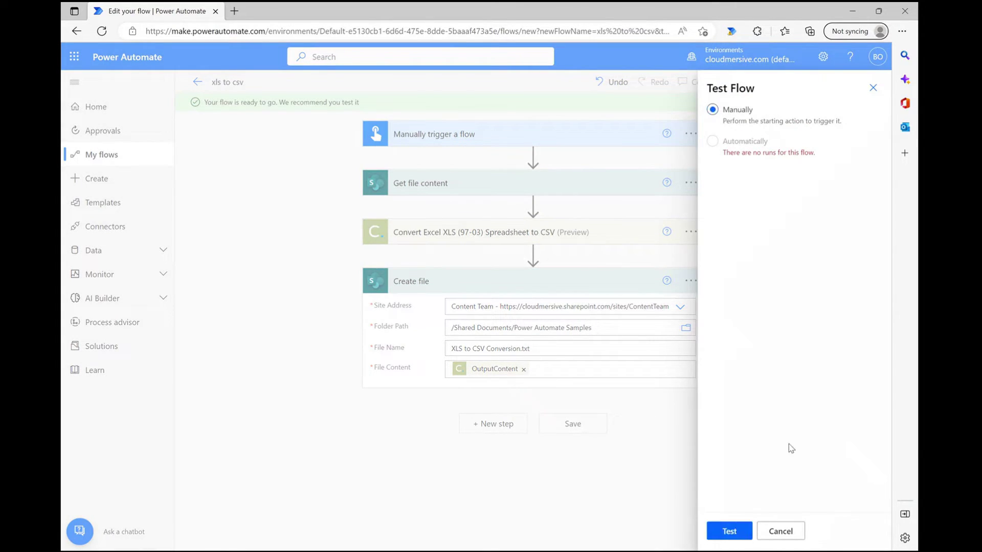
left_click(736, 532)
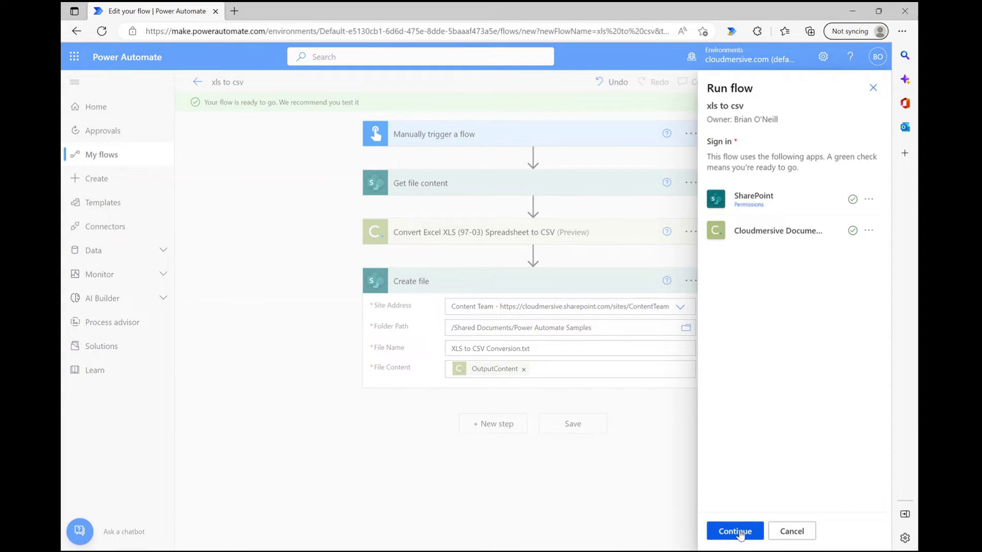
left_click(736, 532)
left_click(736, 532)
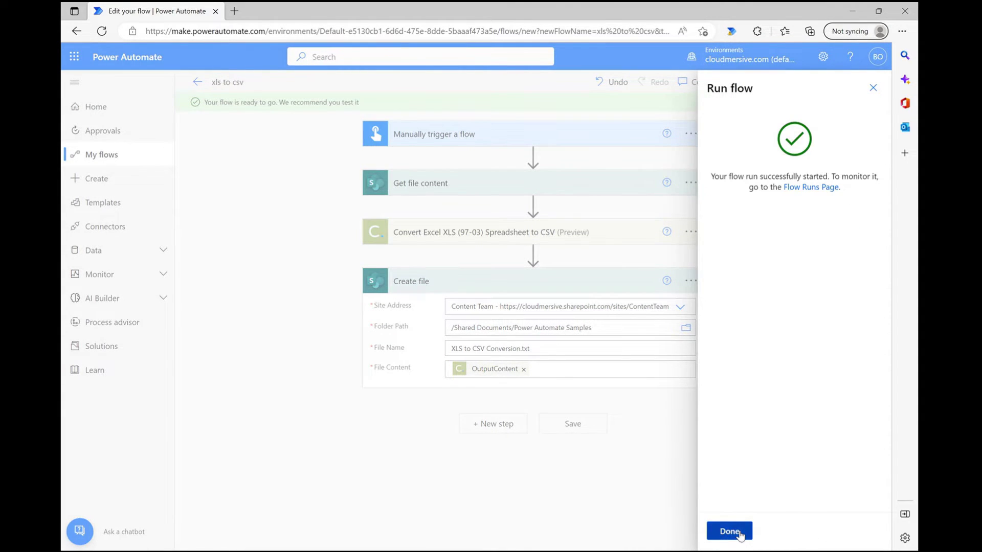
left_click(730, 532)
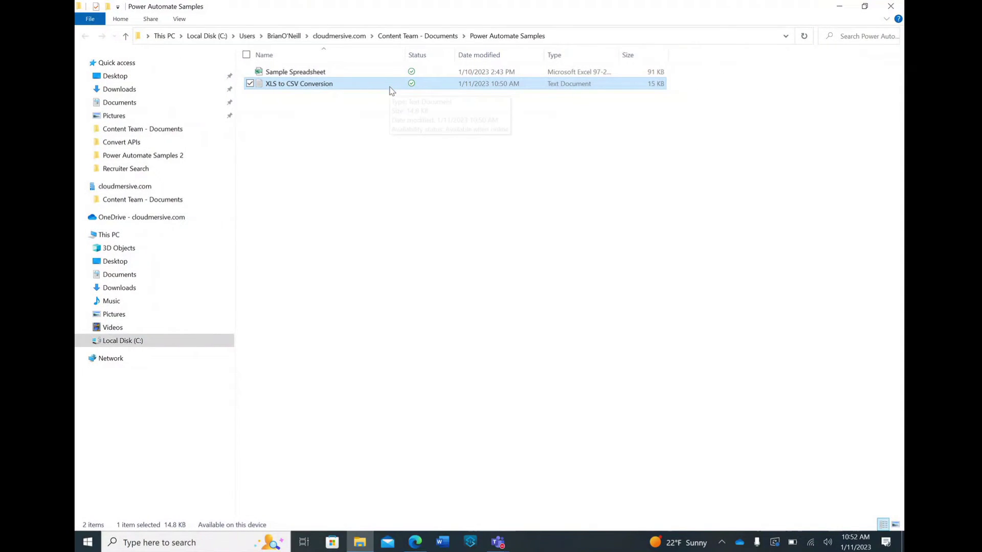
Open XLS to CSV Conversion.txt in Notepad and scroll through its Rank, Name, Position rows
double_click(389, 88)
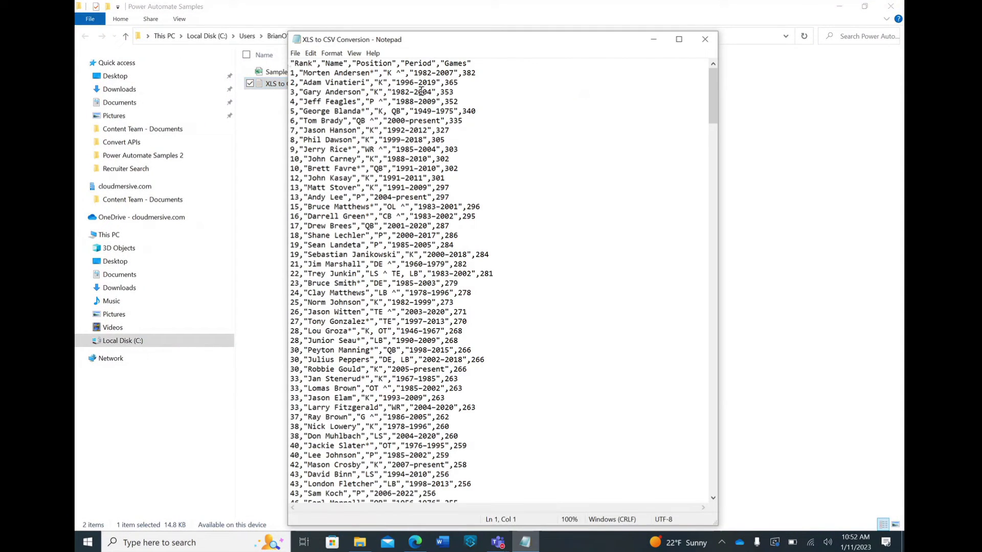
scroll(449, 212, "down", 10)
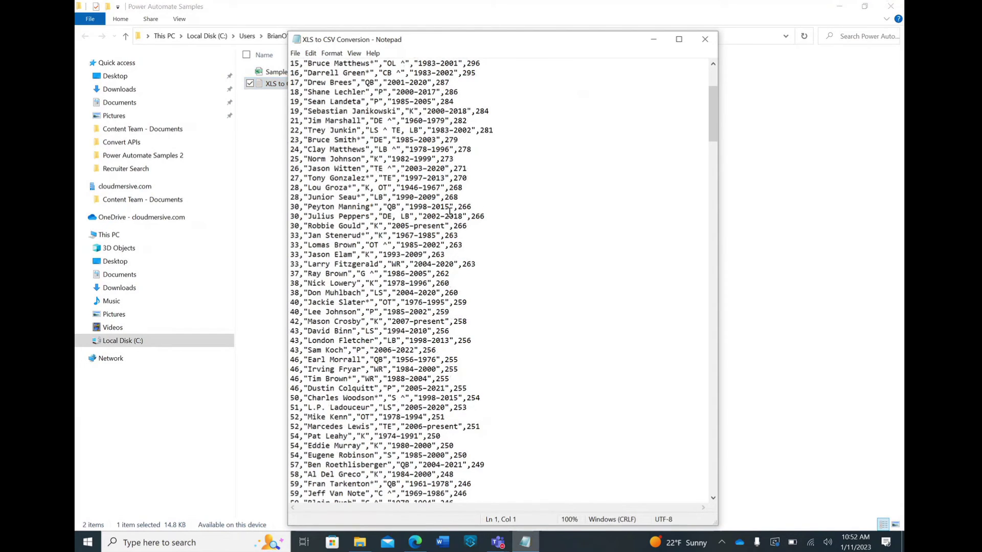
scroll(450, 212, "down", 14)
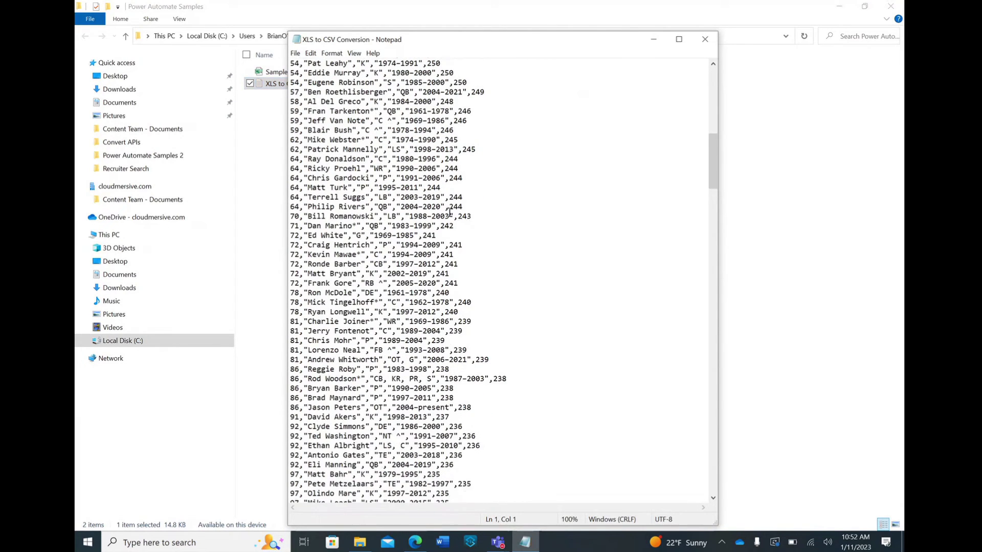
scroll(449, 212, "down", 5)
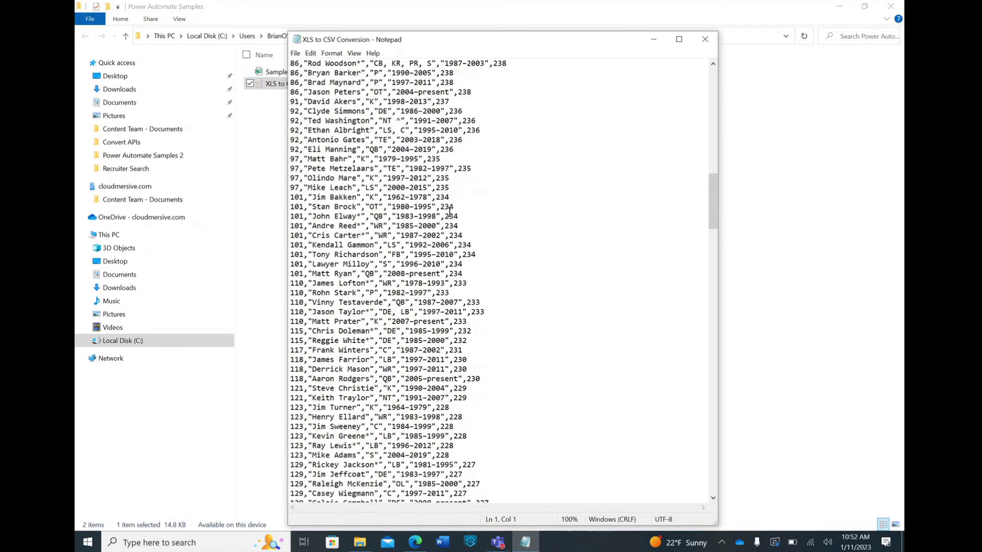
scroll(449, 212, "up", 7)
scroll(449, 212, "up", 20)
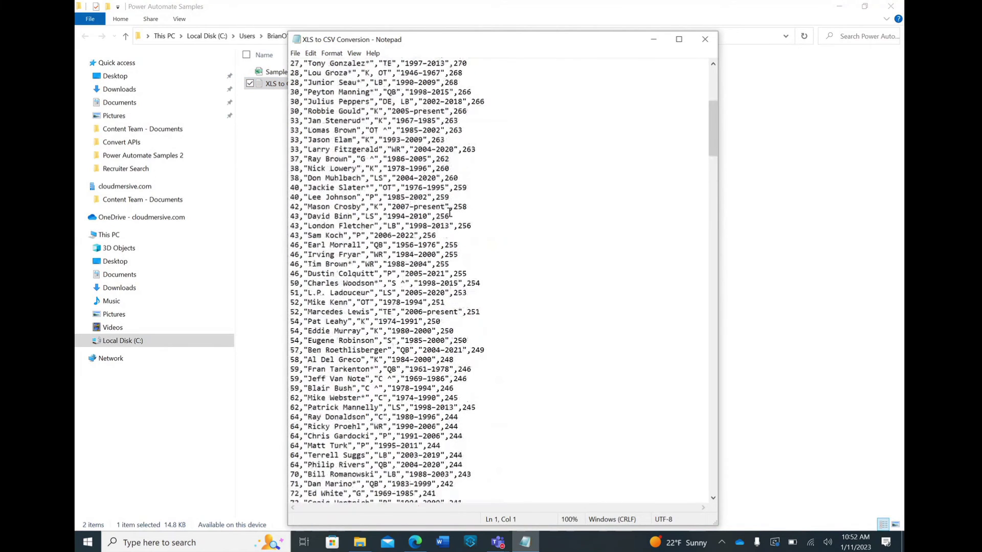